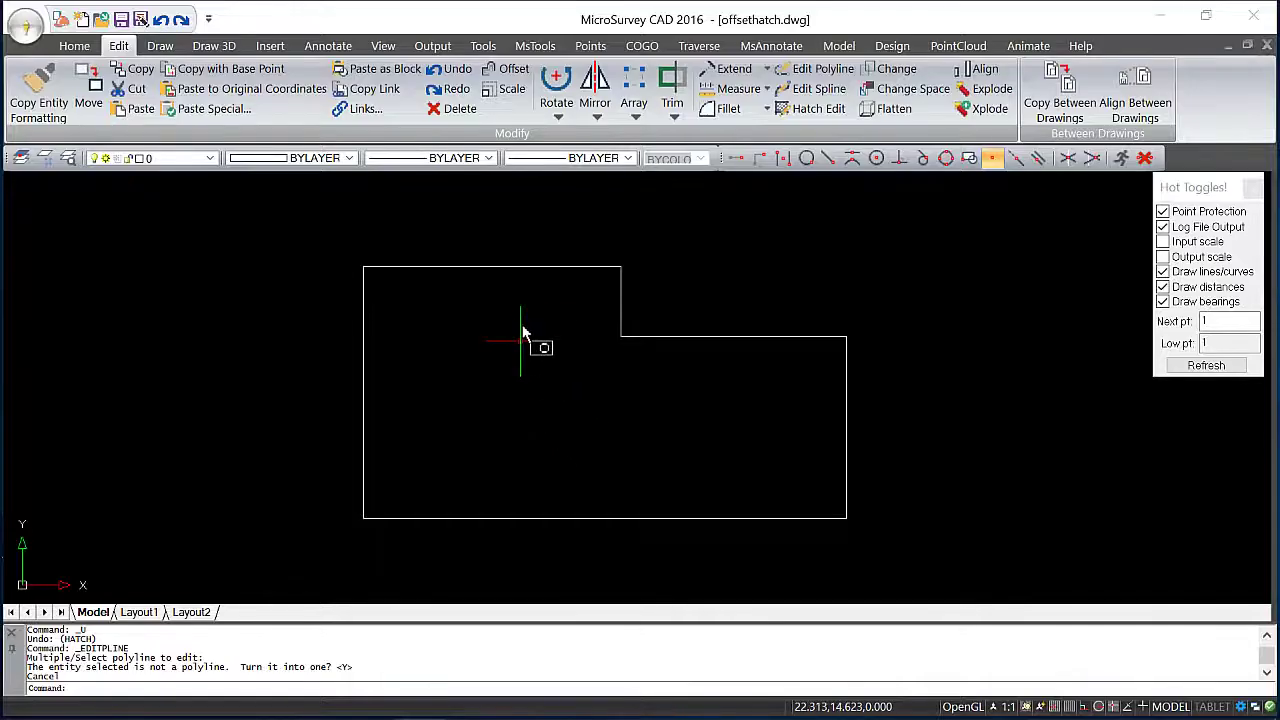
pyautogui.click(557, 252)
pyautogui.click(514, 300)
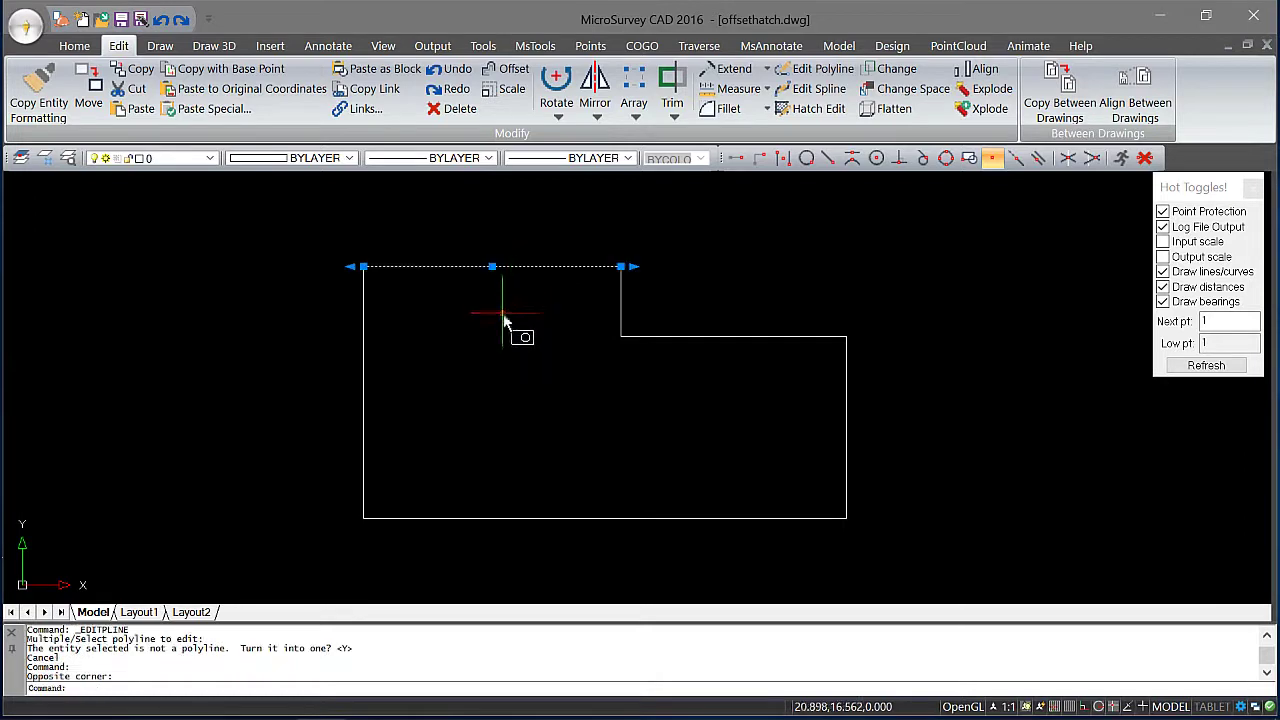
pyautogui.press('Escape')
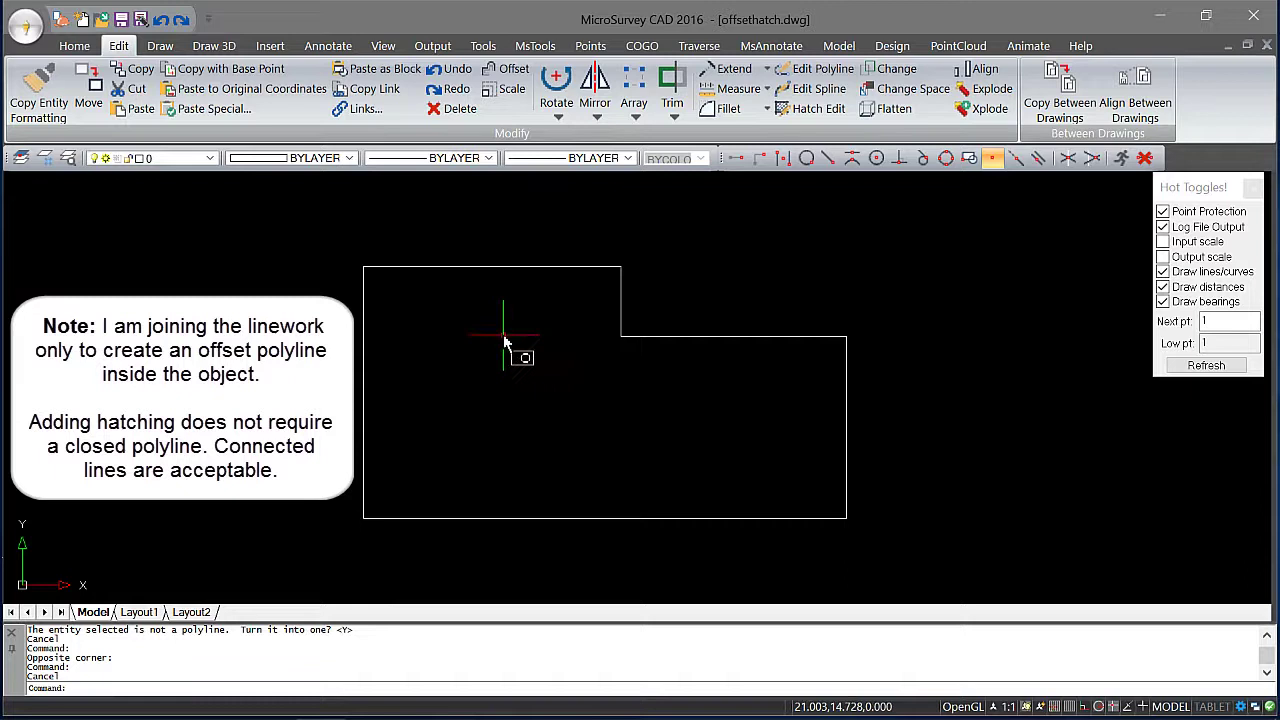
# Convert the outline's top line into a polyline with Edit Polyline and join all the other outline segments to it
pyautogui.click(810, 70)
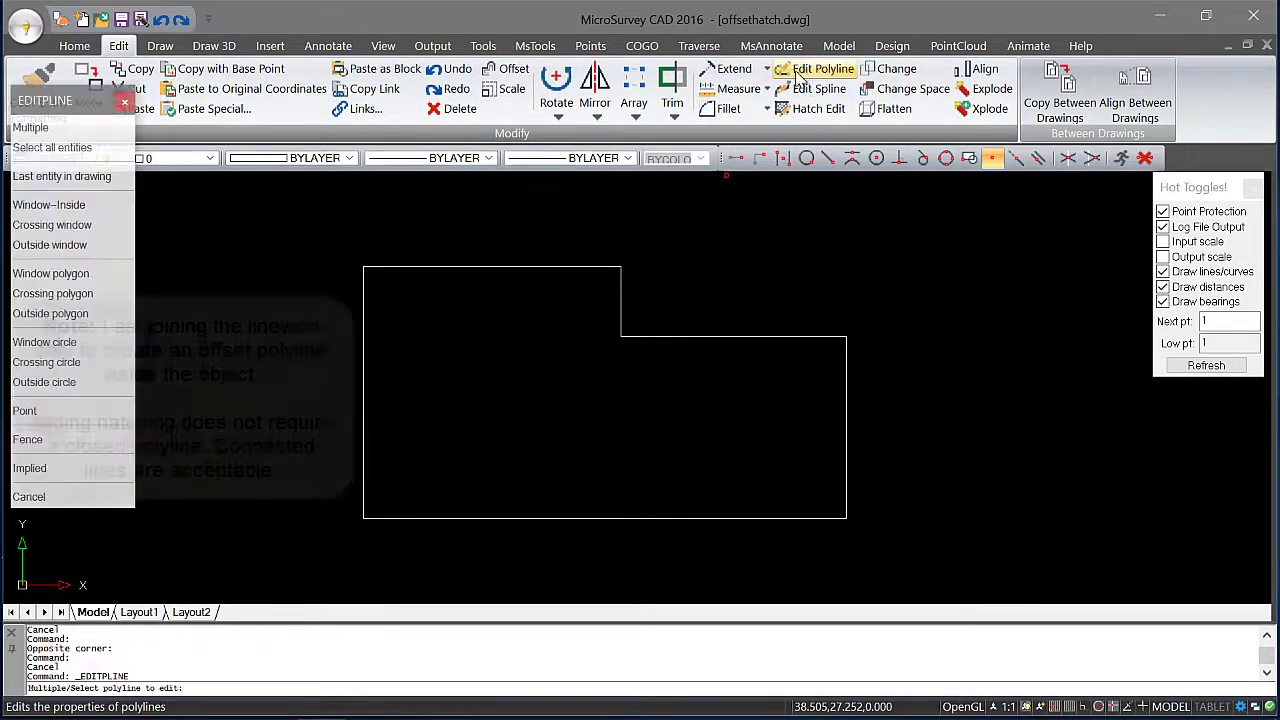
pyautogui.click(393, 268)
pyautogui.click(497, 268)
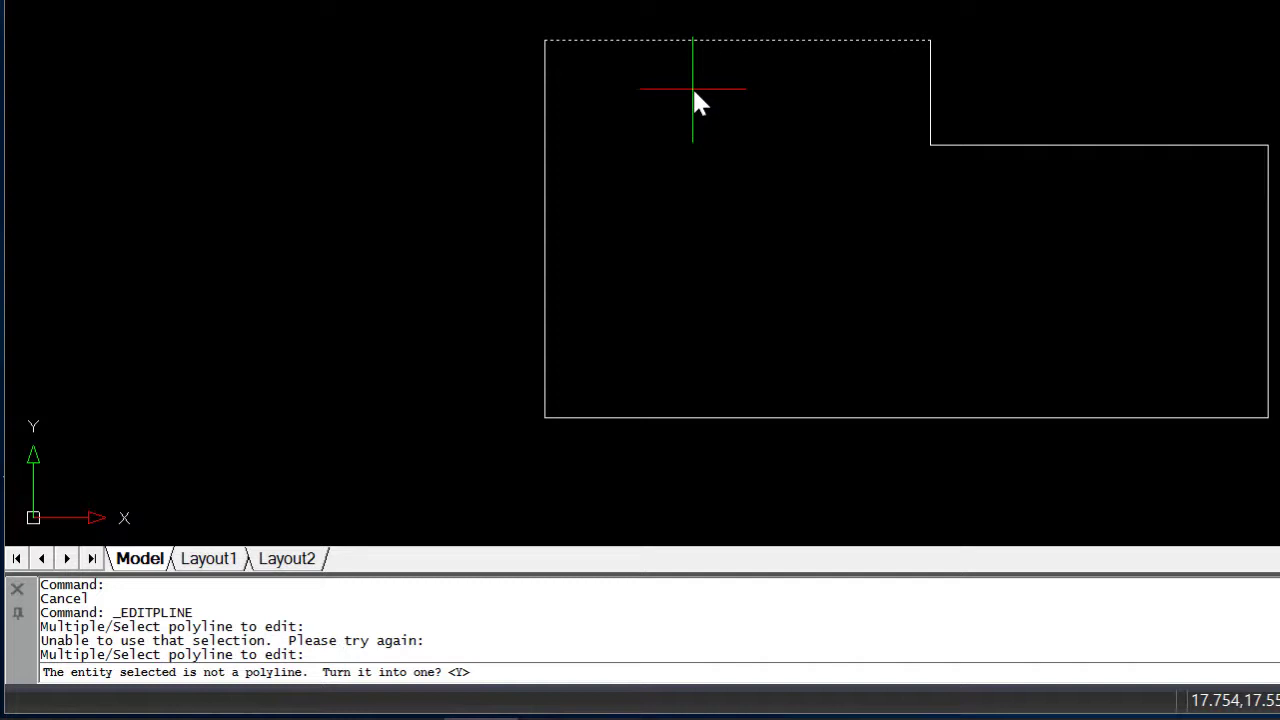
pyautogui.press('Return')
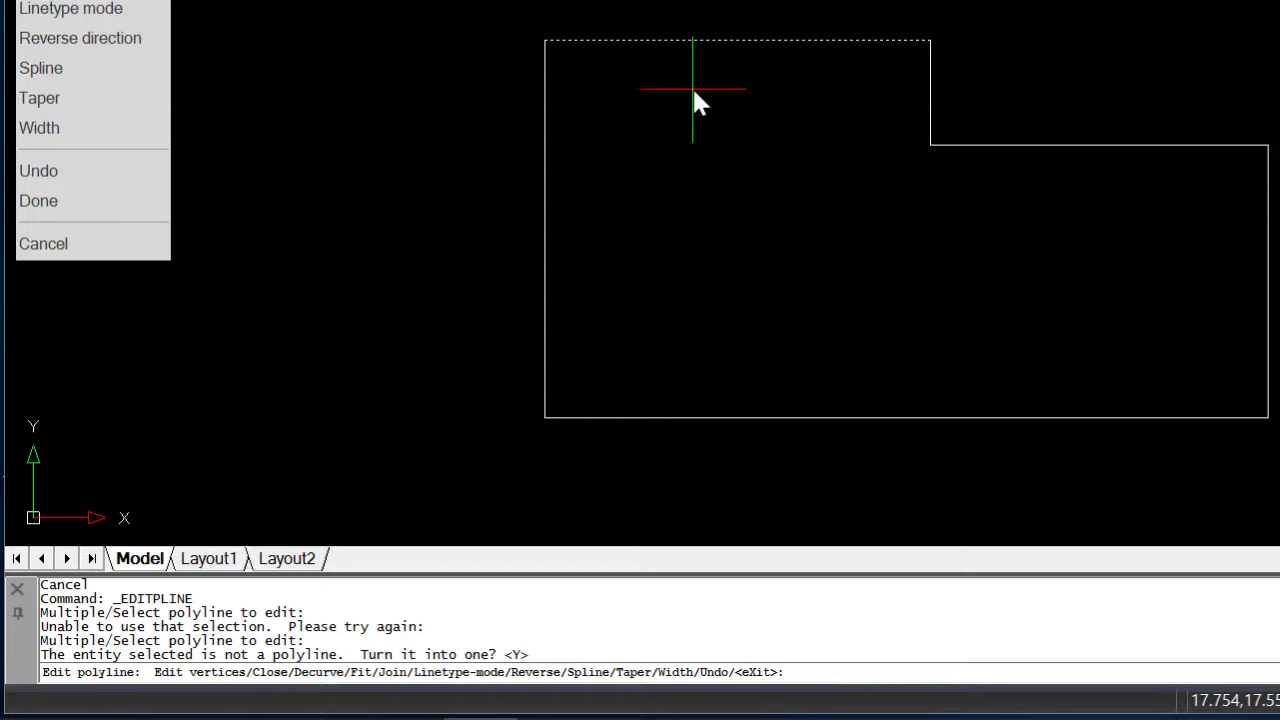
pyautogui.write('j')
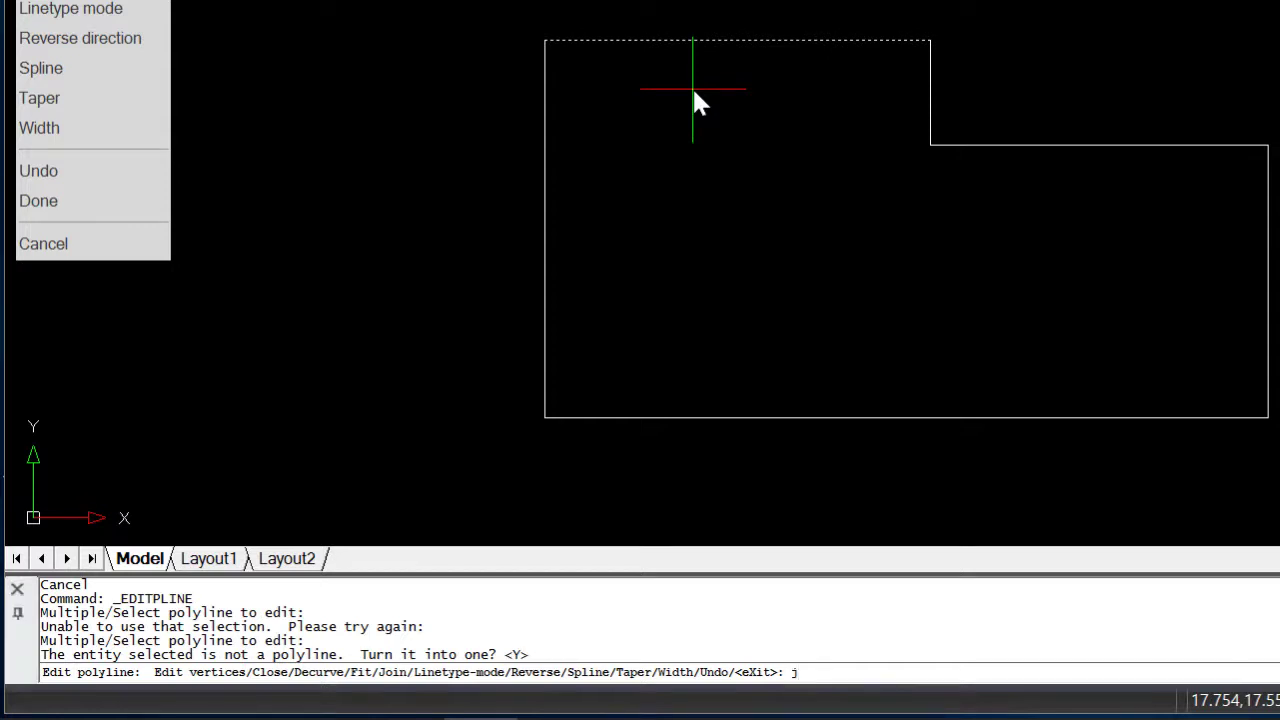
pyautogui.press('Return')
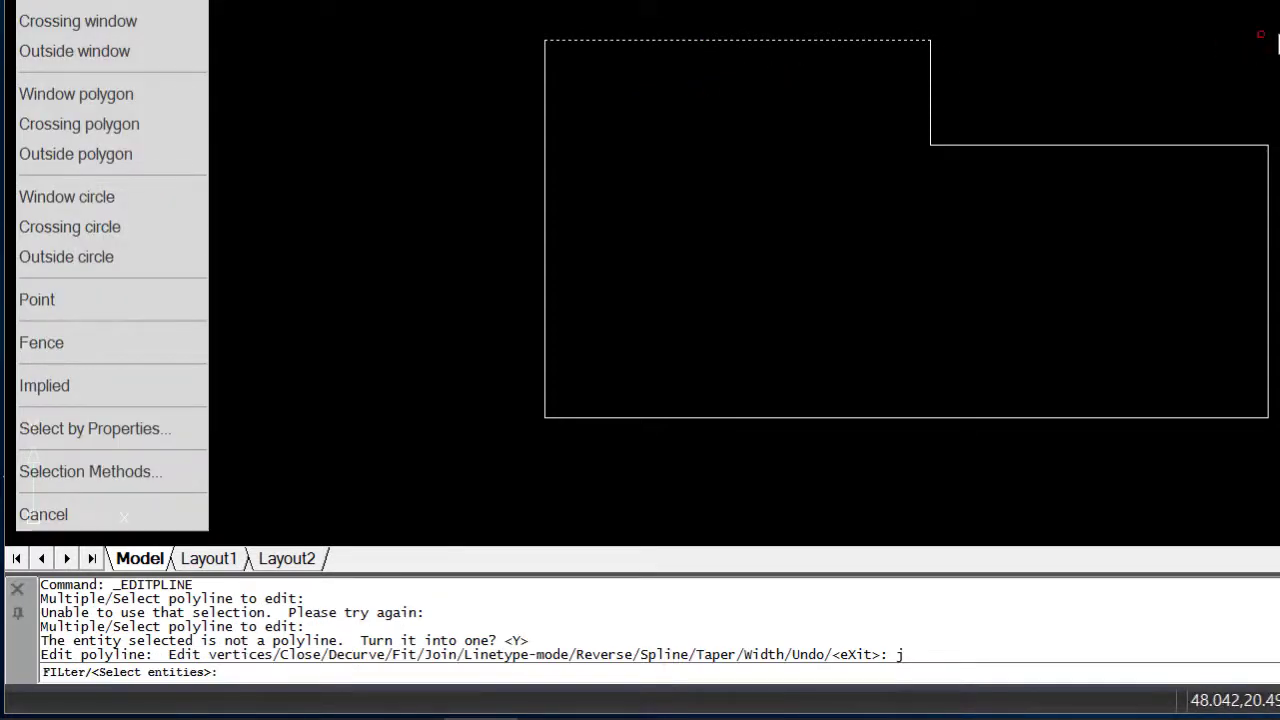
pyautogui.click(1275, 12)
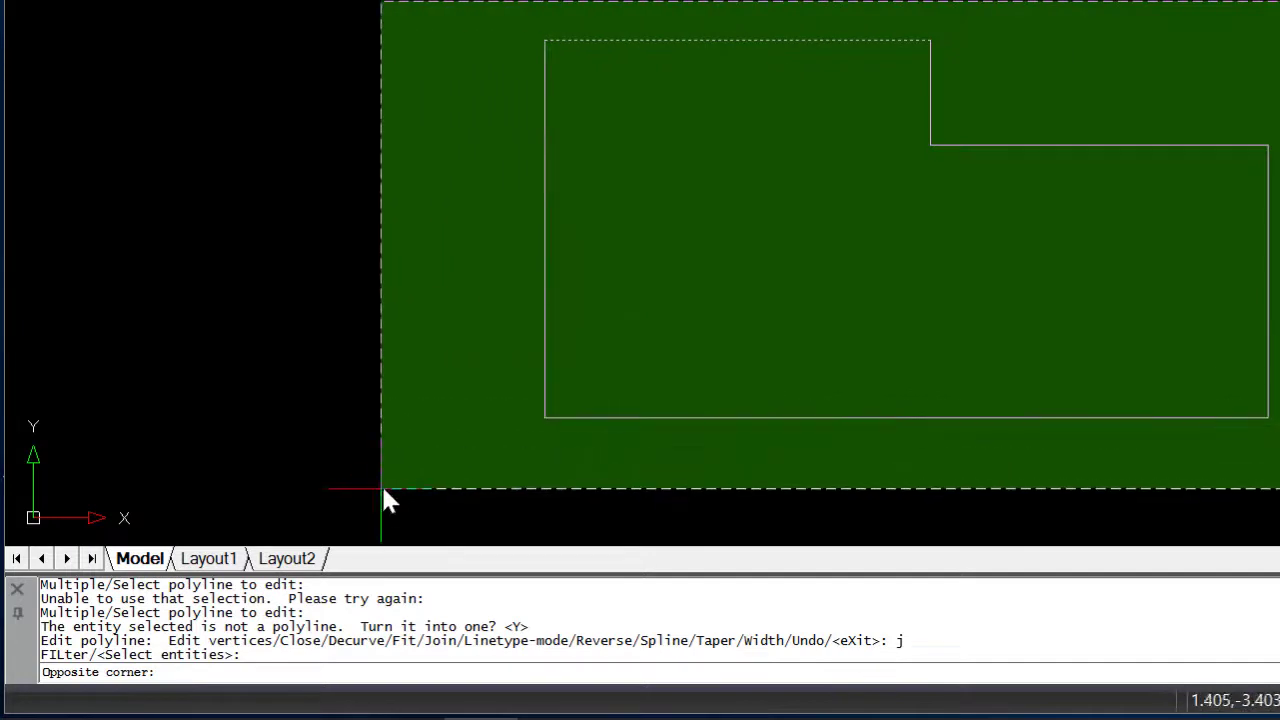
pyautogui.click(383, 484)
pyautogui.press('Return')
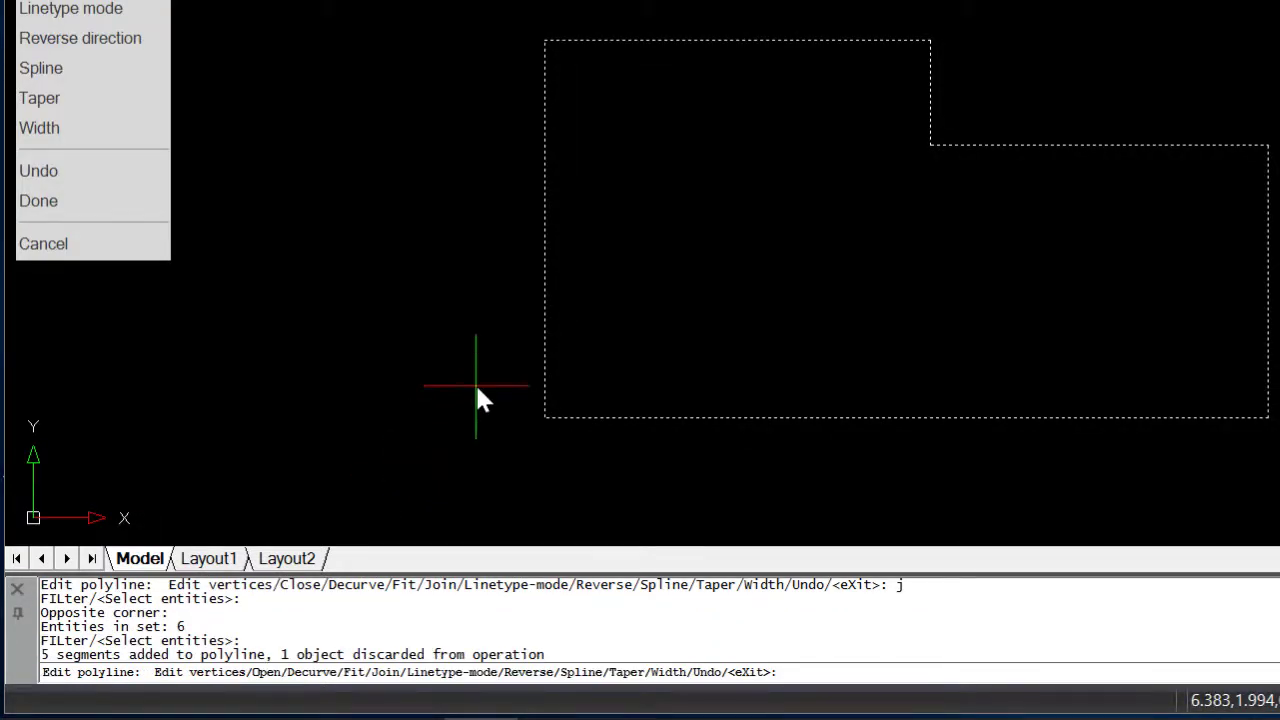
pyautogui.press('Return')
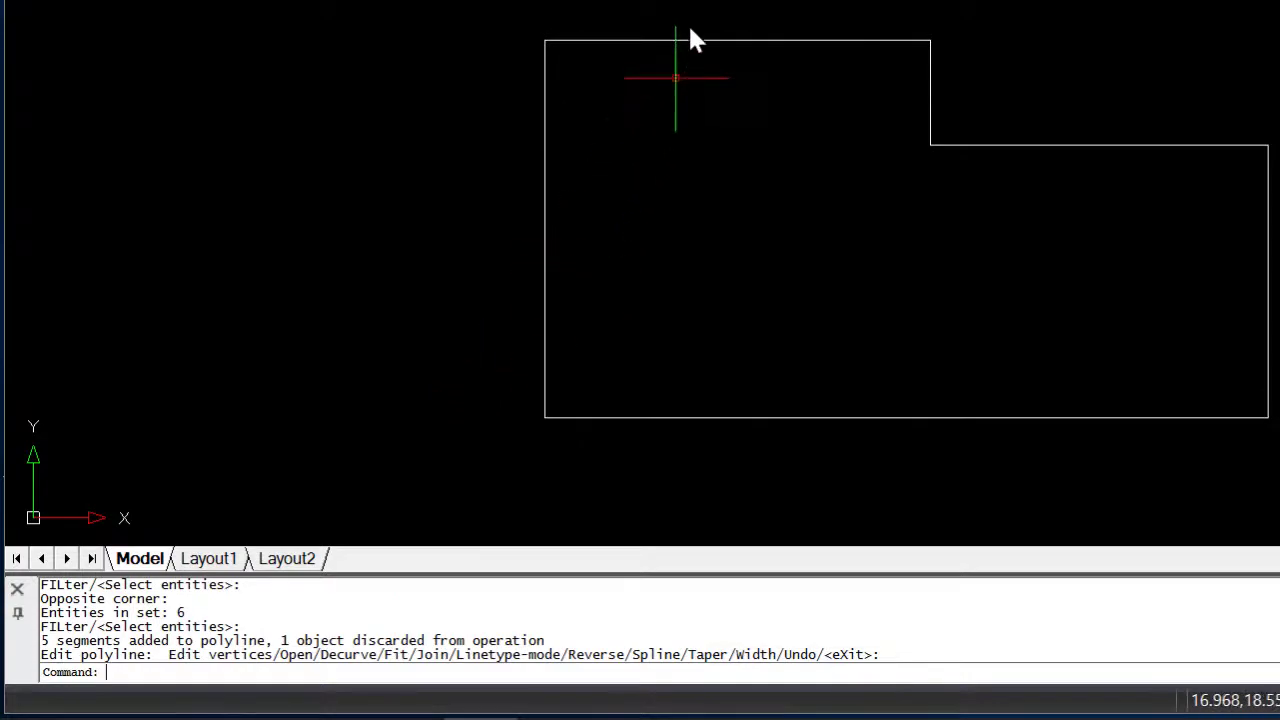
pyautogui.click(677, 40)
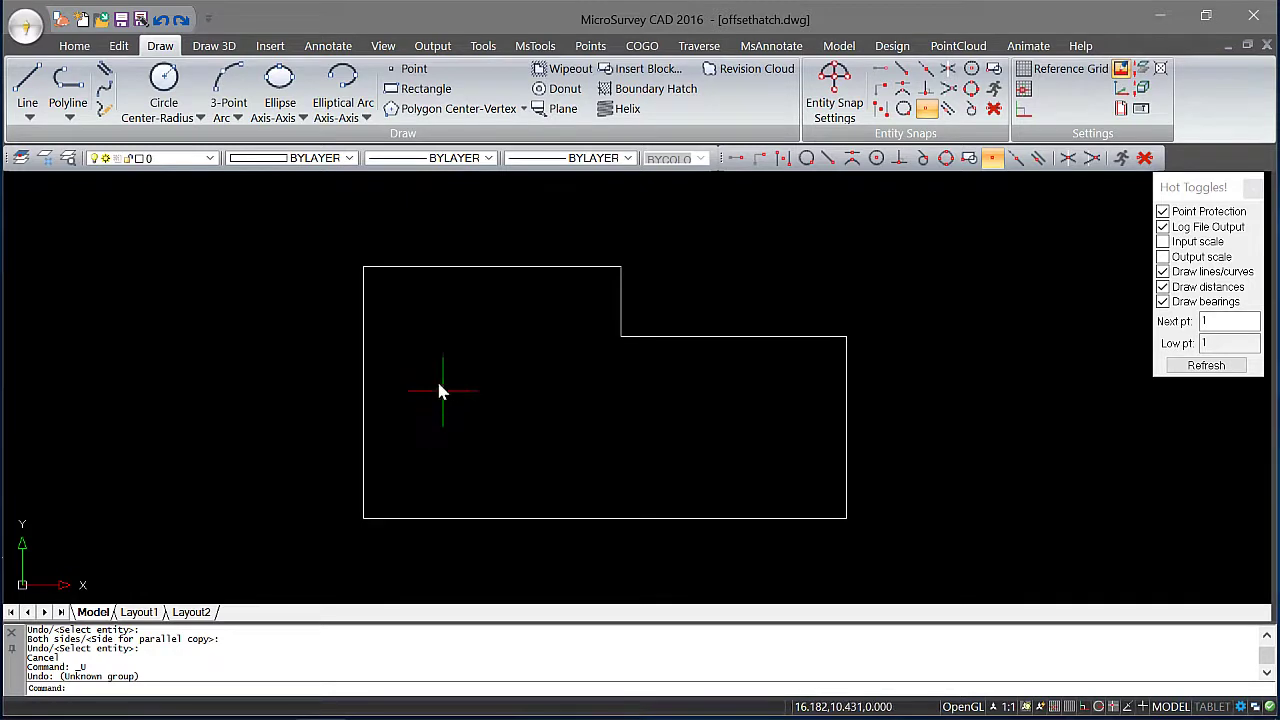
# Offset the closed outline polyline inward by a distance of 2
pyautogui.click(119, 46)
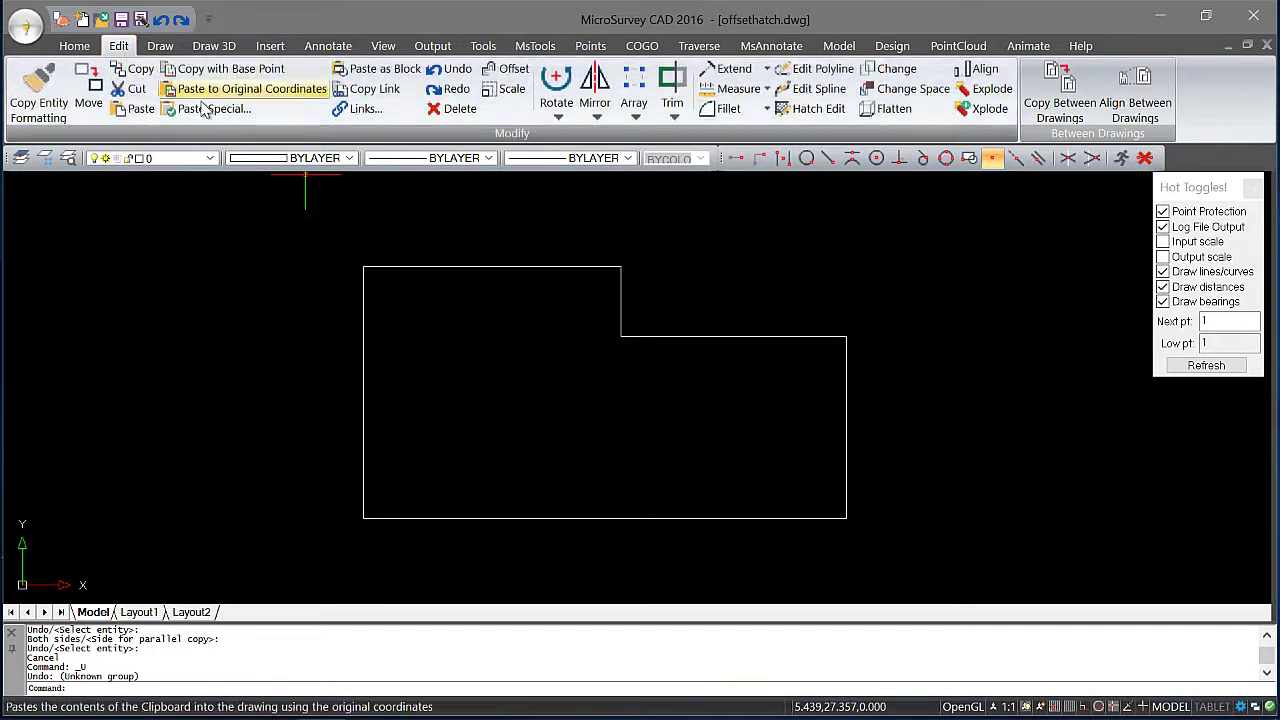
pyautogui.click(509, 69)
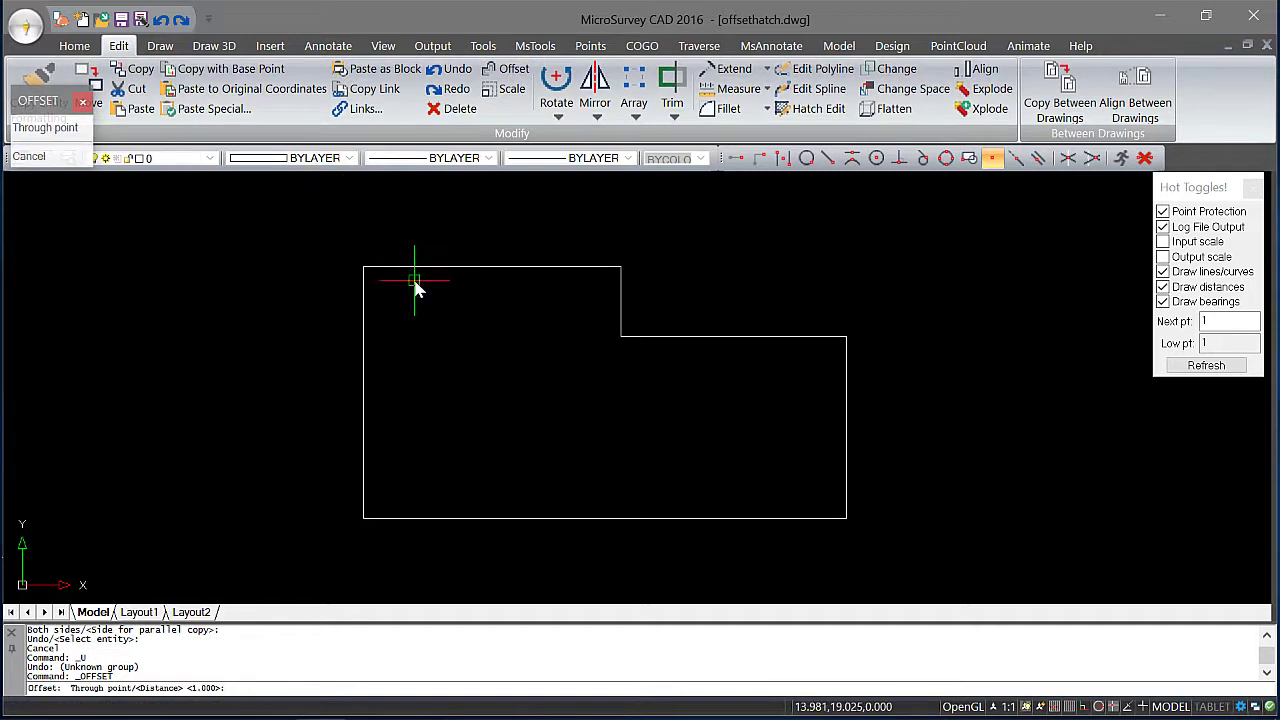
pyautogui.write('2')
pyautogui.press('Return')
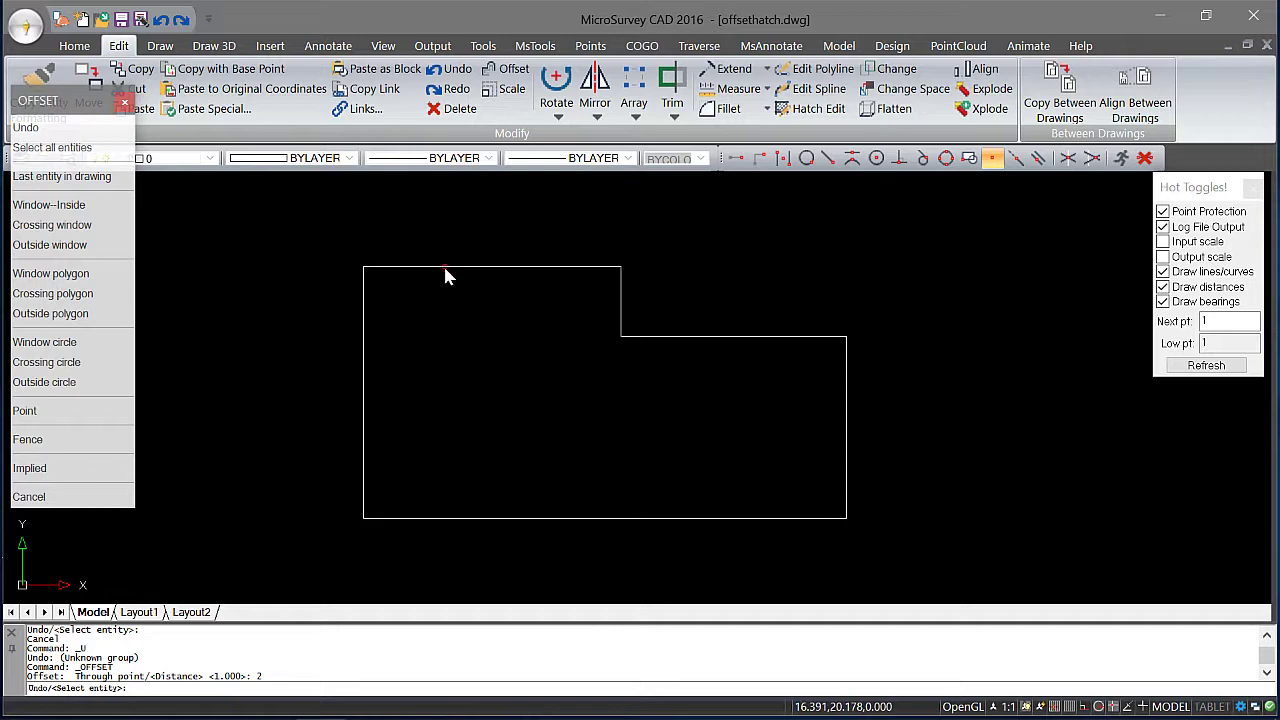
pyautogui.click(444, 267)
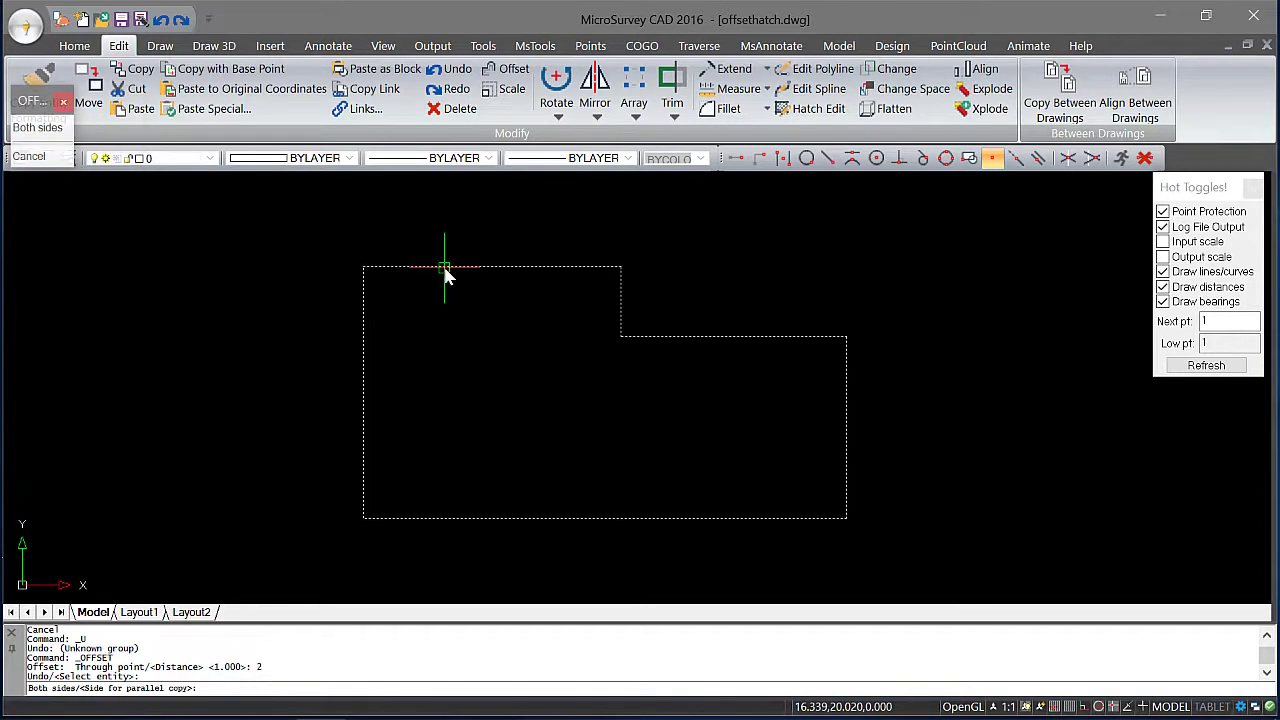
pyautogui.click(479, 320)
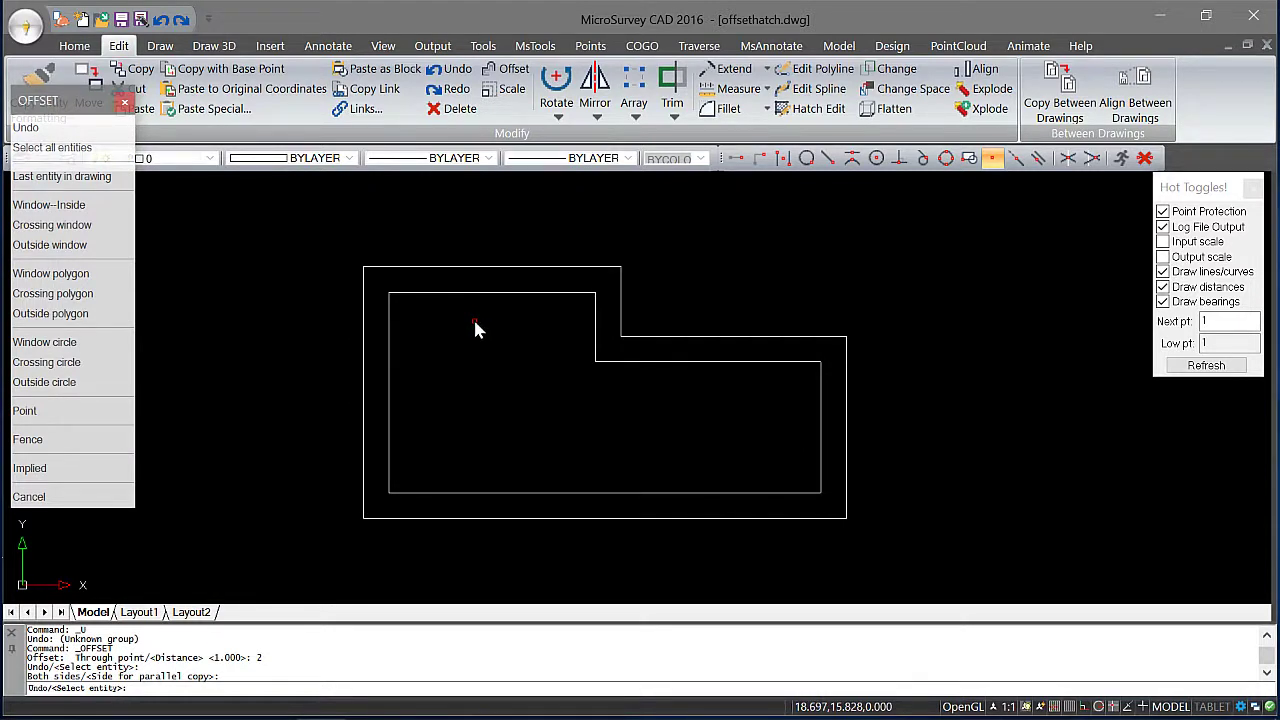
pyautogui.press('Escape')
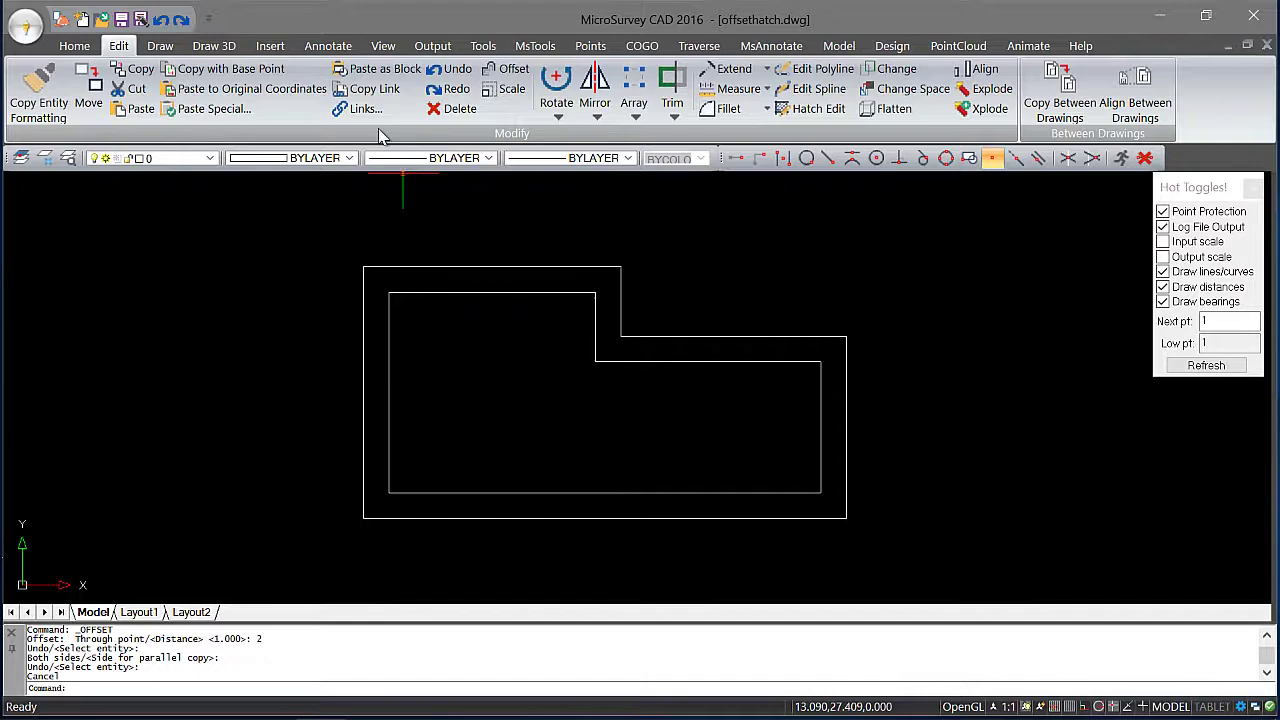
# Start a Boundary Hatch and pick the area between the outer and inner polylines as its boundary
pyautogui.click(160, 46)
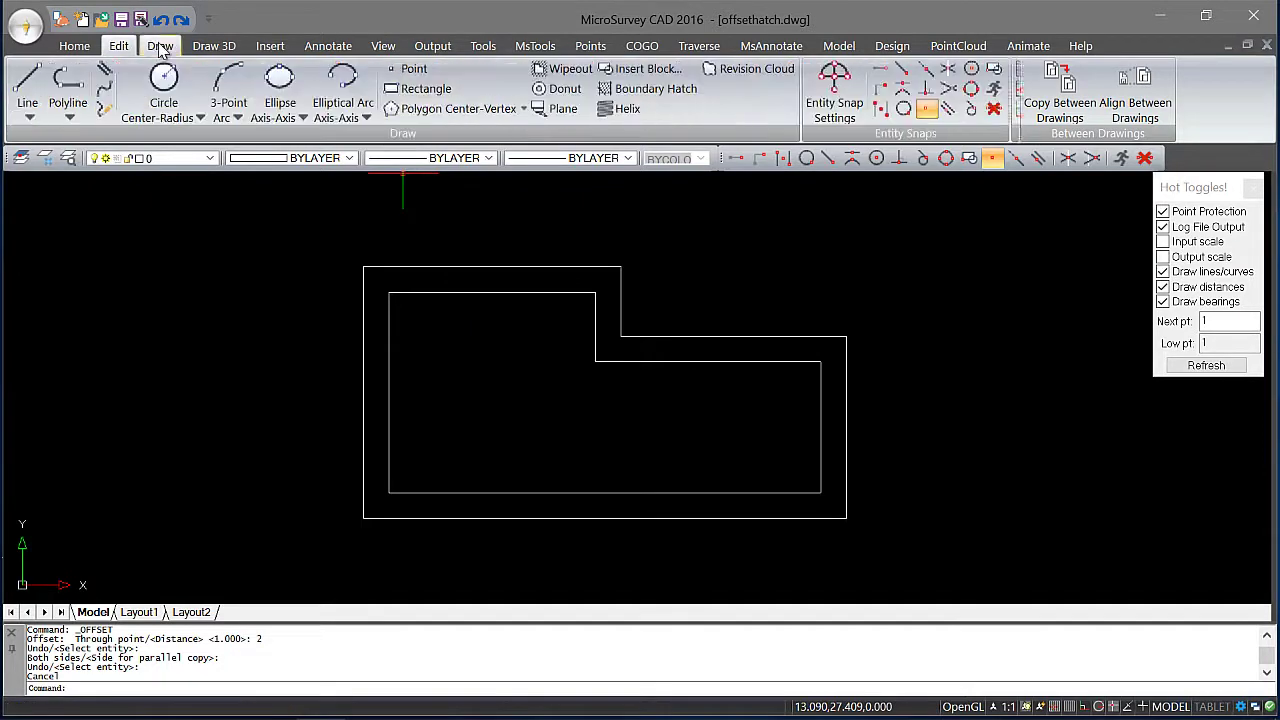
pyautogui.click(624, 90)
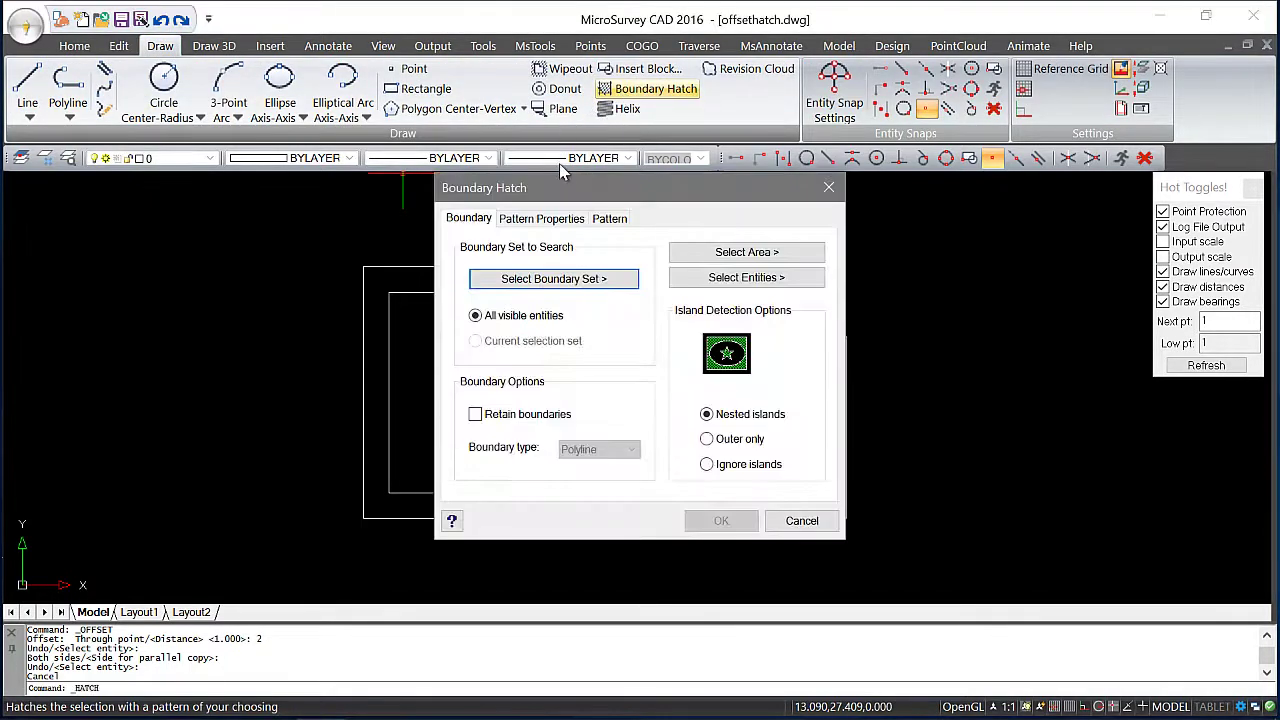
pyautogui.moveTo(590, 200)
pyautogui.mouseDown()
pyautogui.moveTo(700, 228)
pyautogui.moveTo(806, 226)
pyautogui.mouseUp()
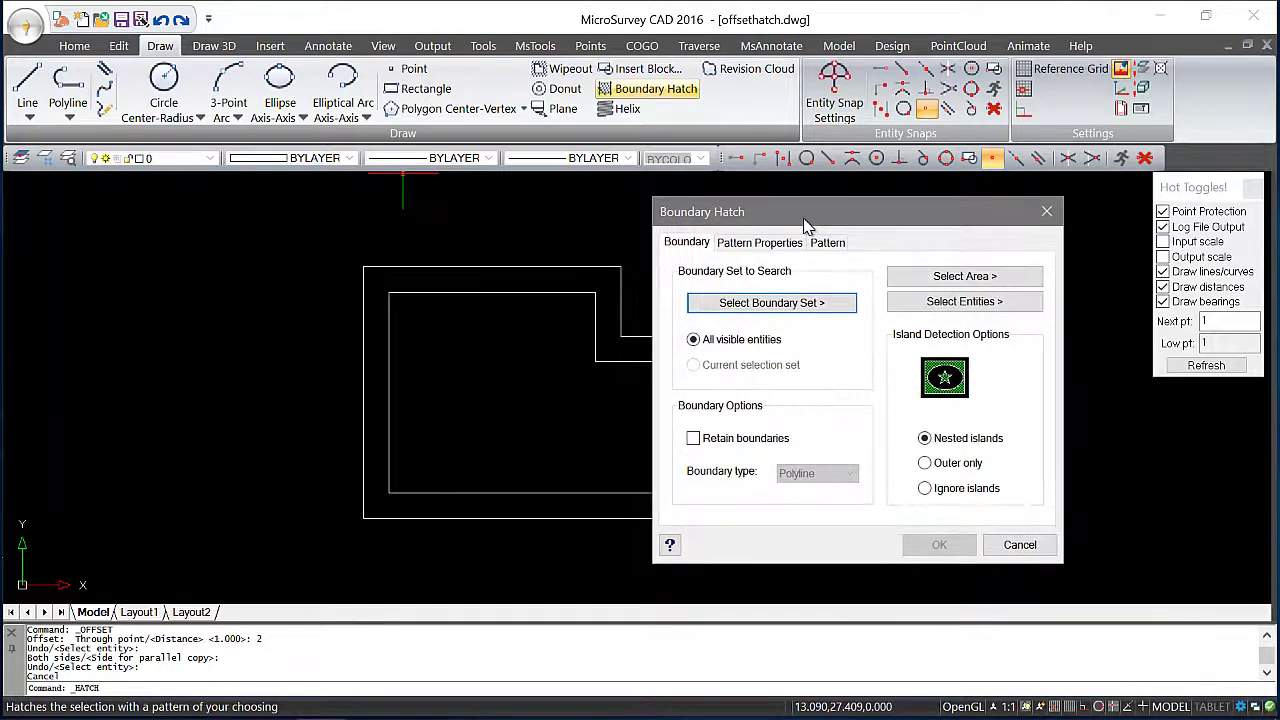
pyautogui.click(924, 282)
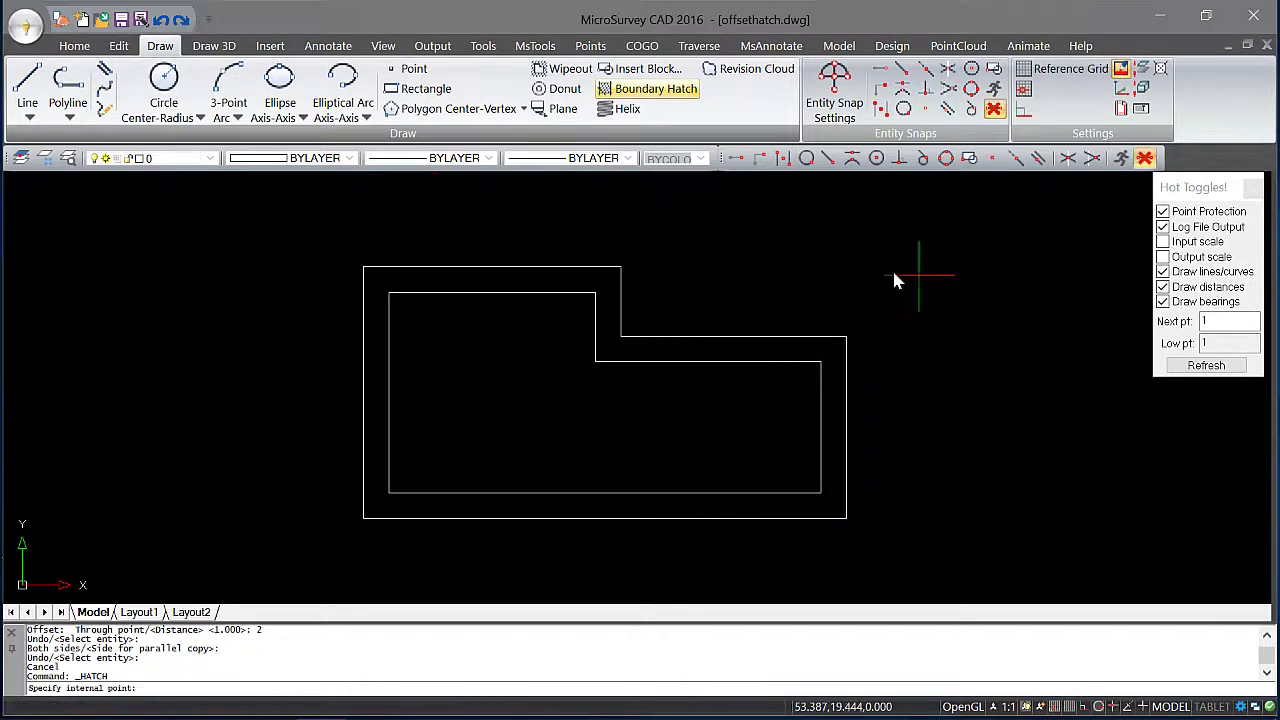
pyautogui.click(604, 287)
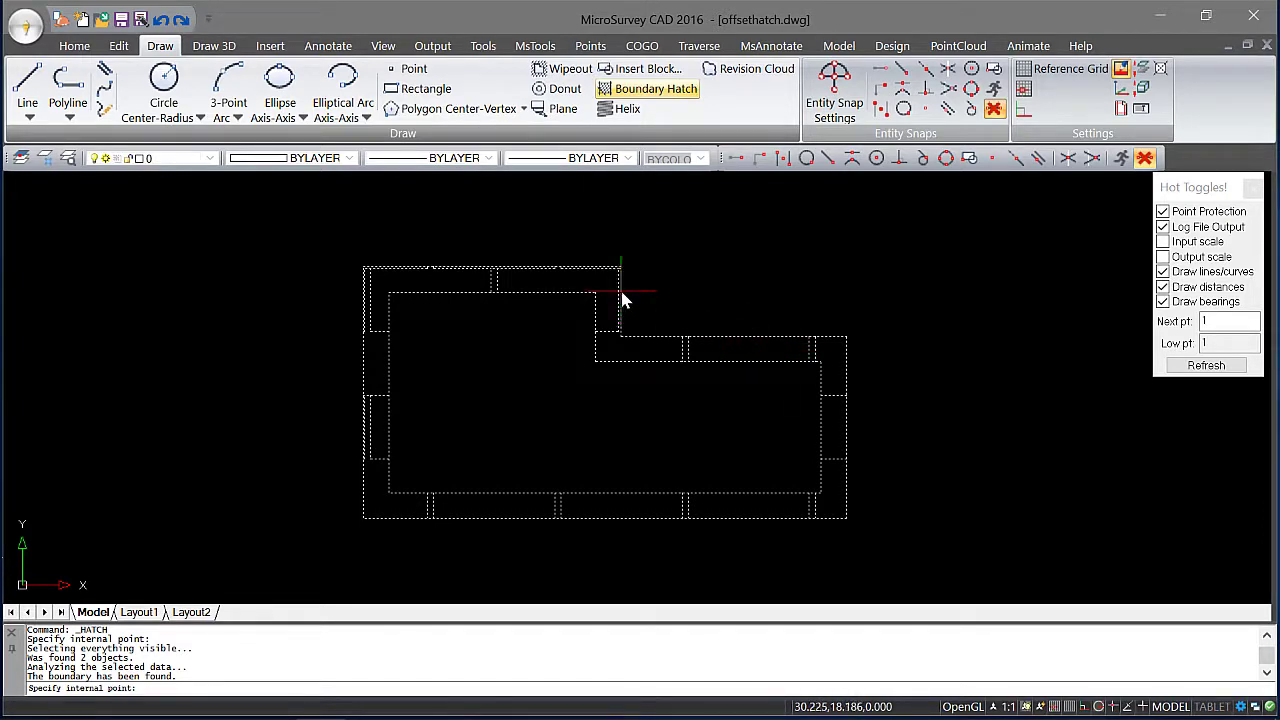
pyautogui.press('Return')
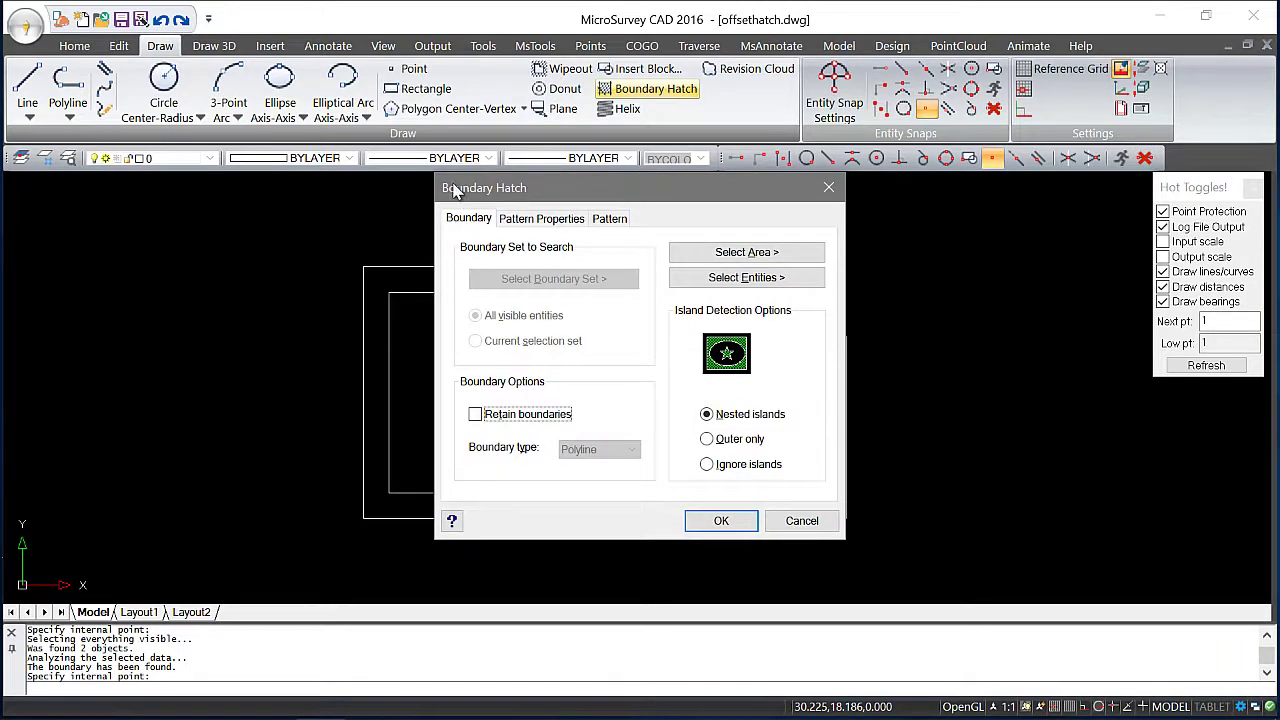
# Choose the predefined ANSI31 pattern and apply the hatch to the selected area
pyautogui.moveTo(535, 188); pyautogui.dragTo(699, 199)
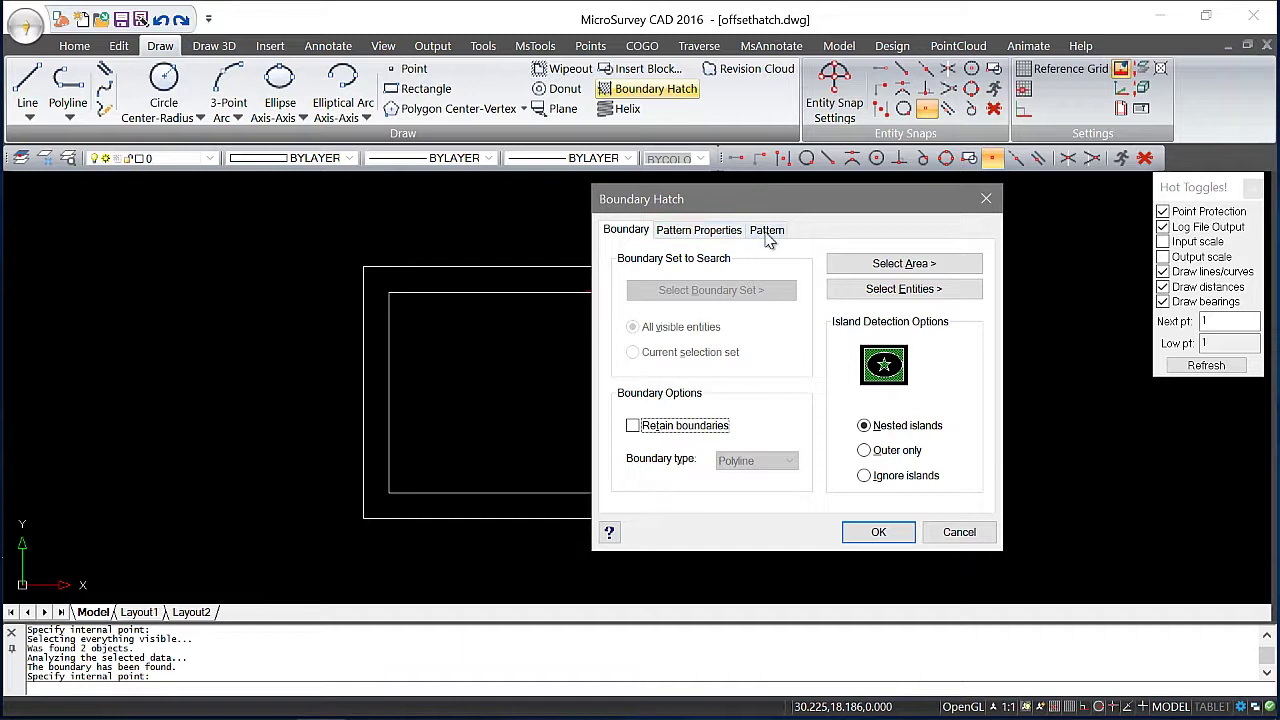
pyautogui.click(706, 236)
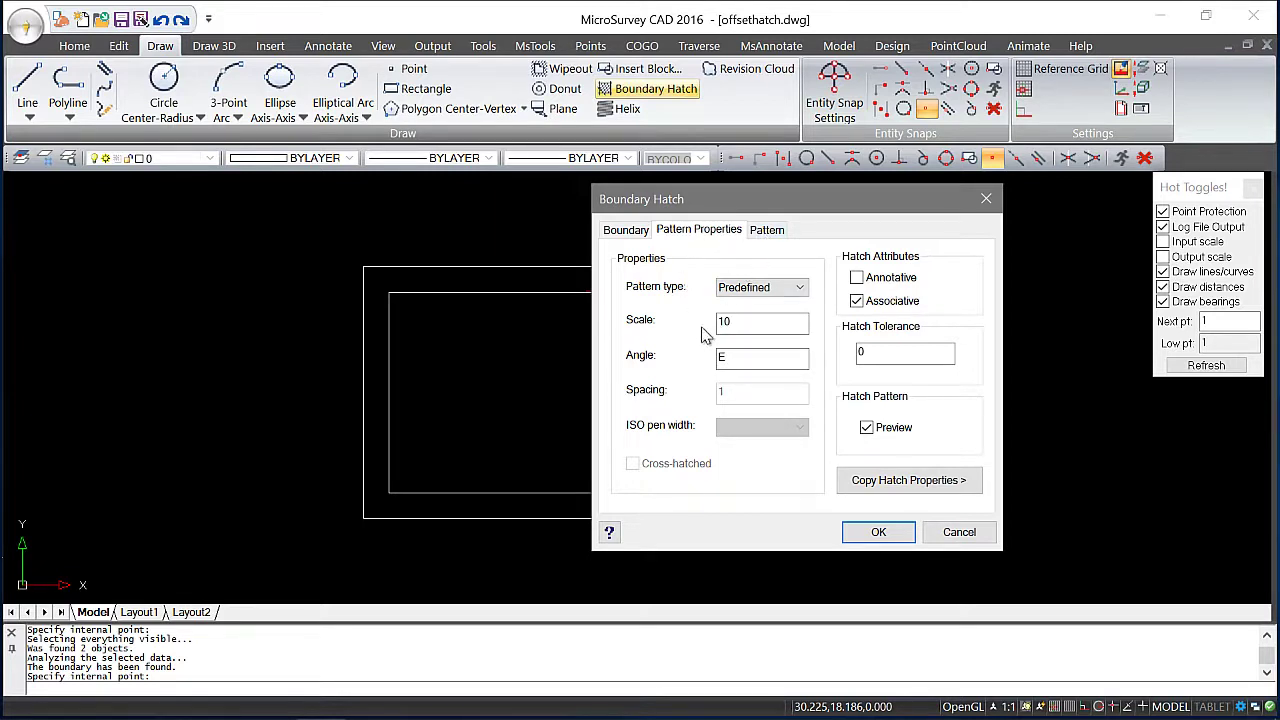
pyautogui.click(767, 230)
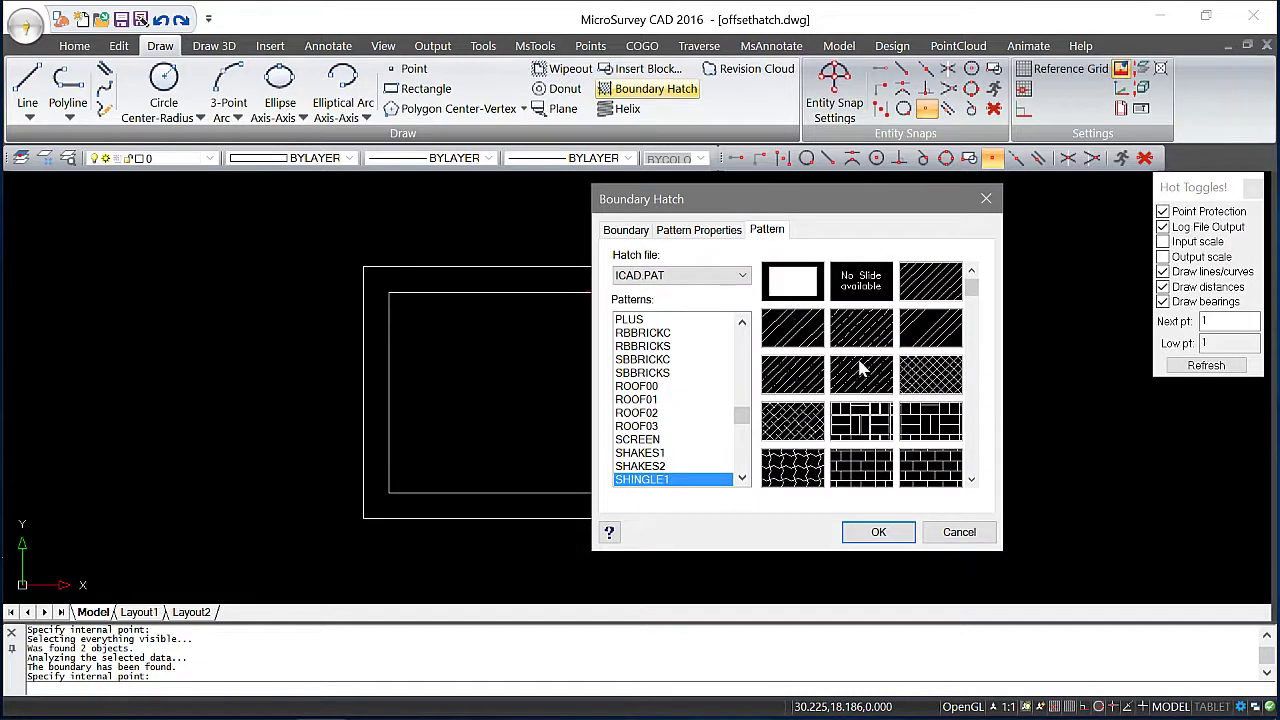
pyautogui.click(918, 288)
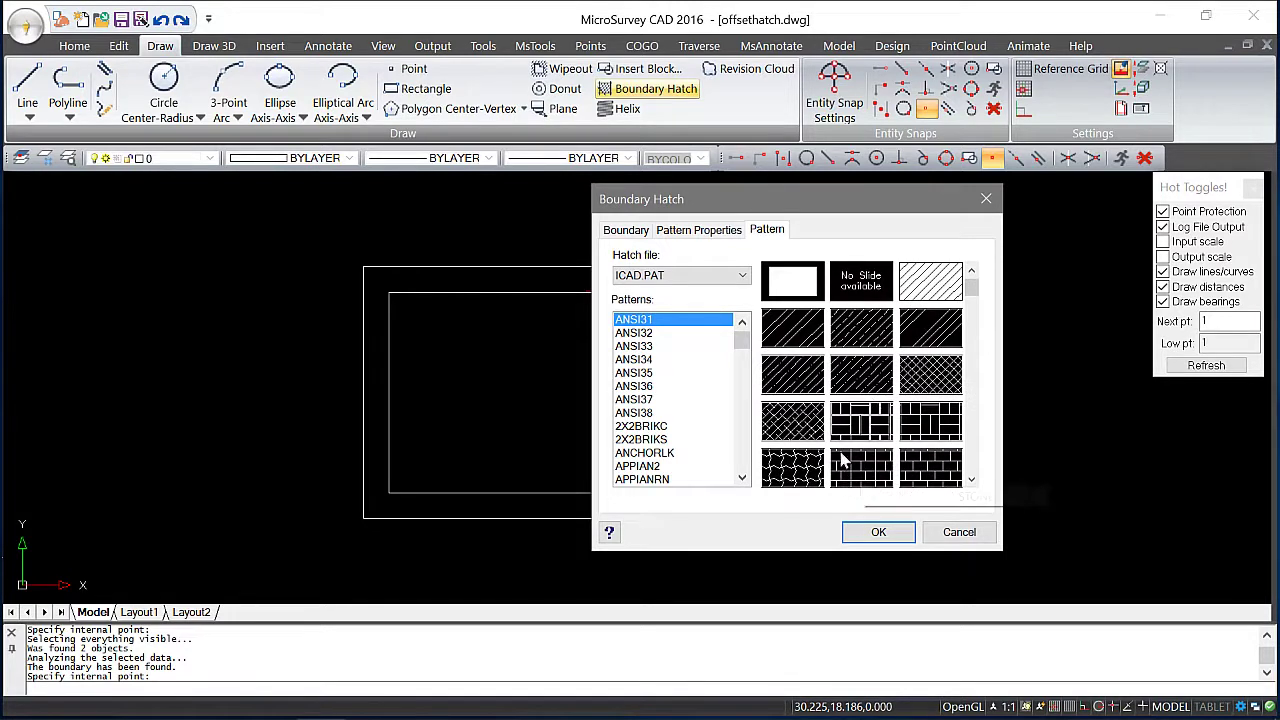
pyautogui.click(872, 533)
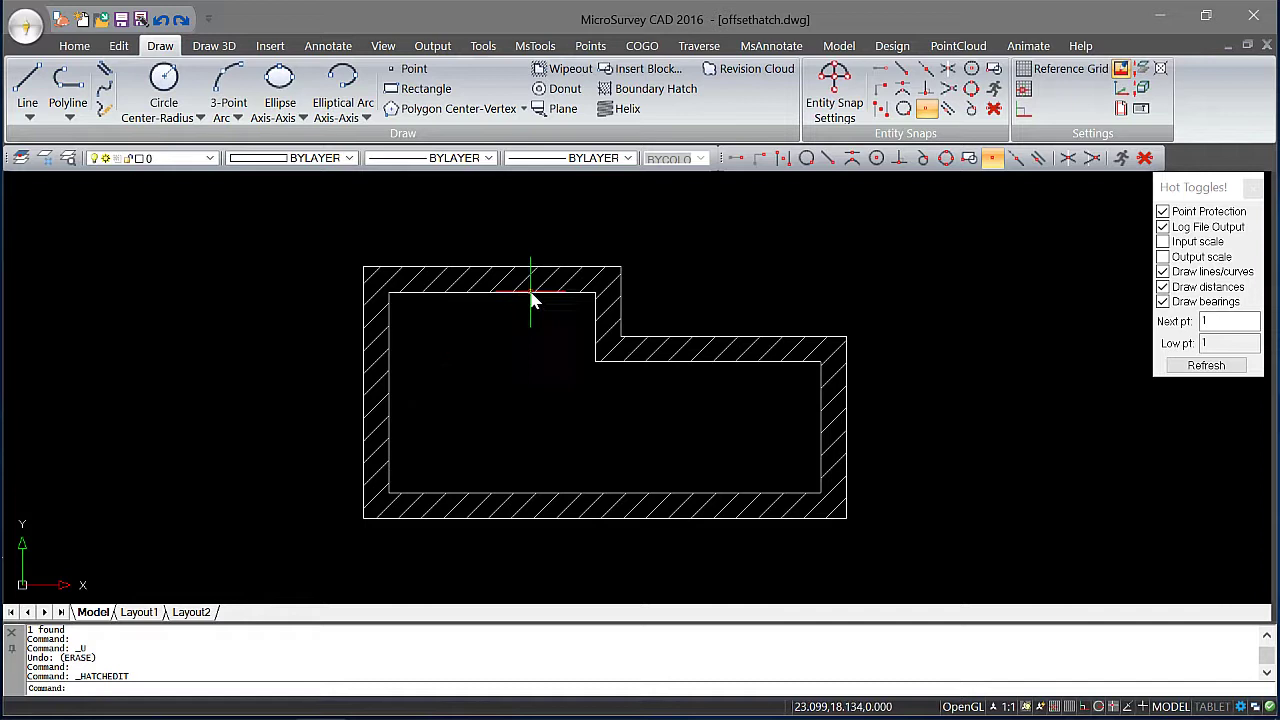
# Try deleting the inner offset polyline, and undo the deletion
pyautogui.click(532, 294)
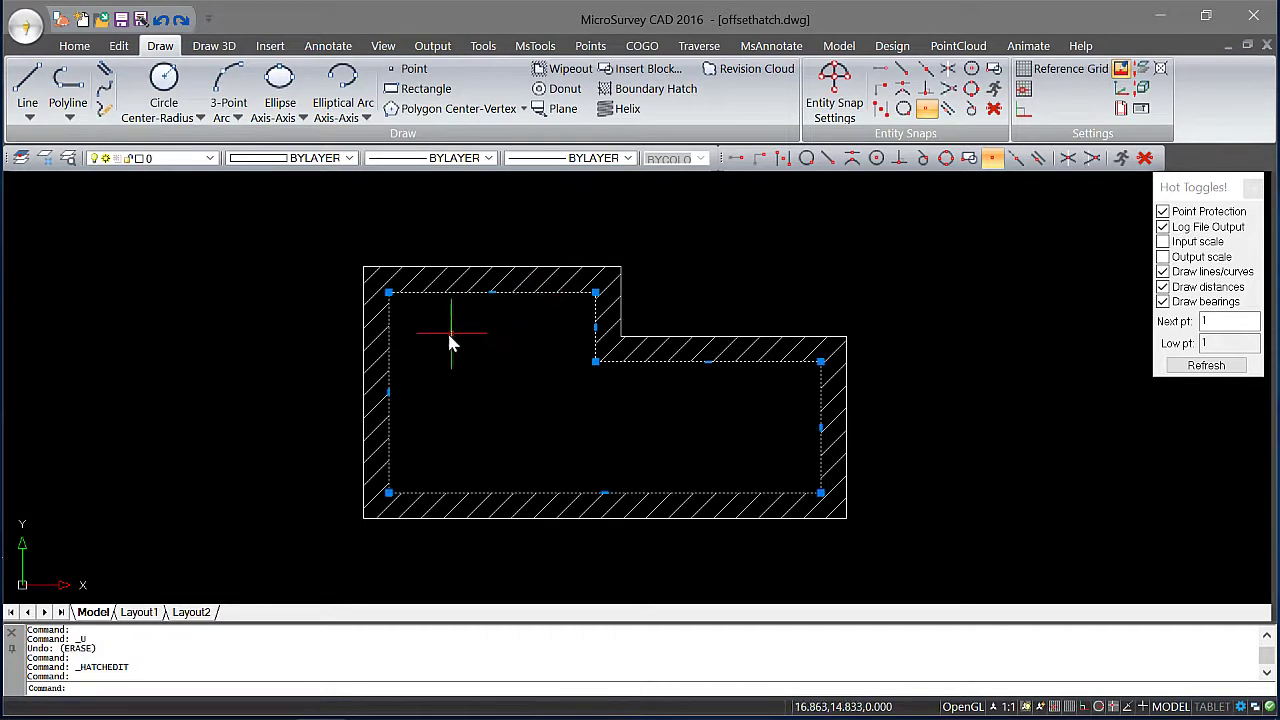
pyautogui.press('Delete')
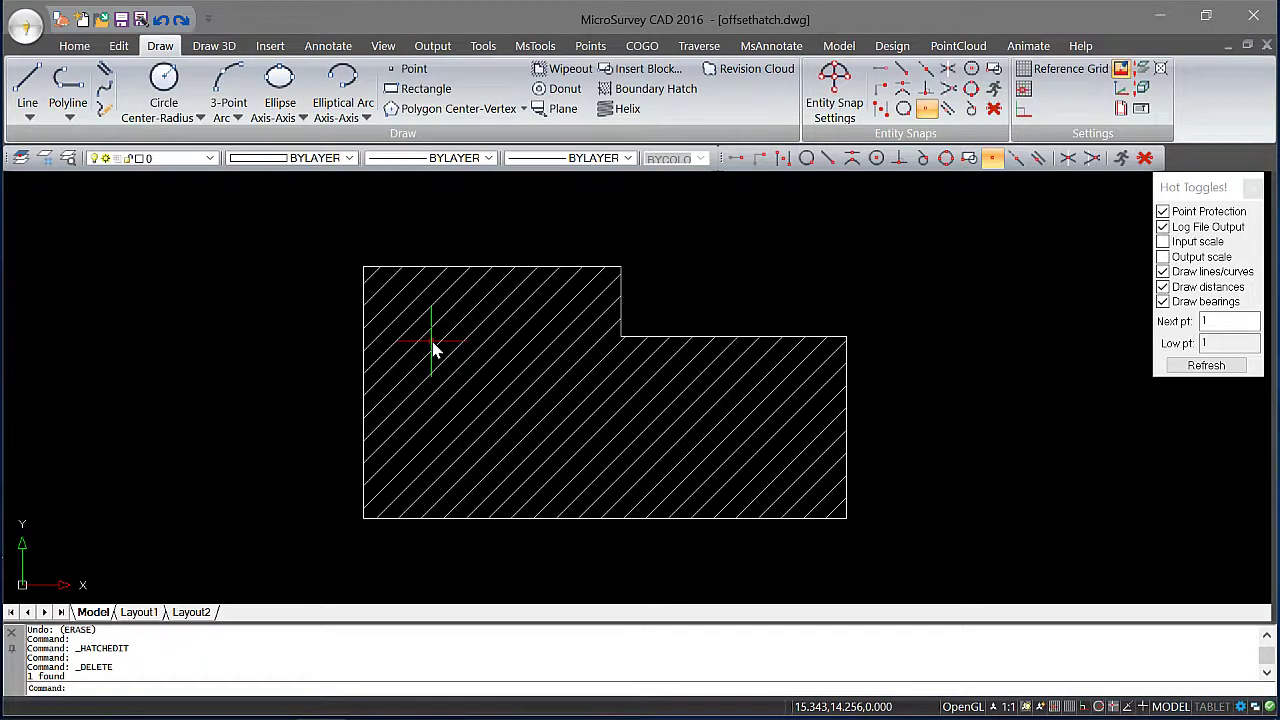
pyautogui.hotkey('ctrl', 'z')
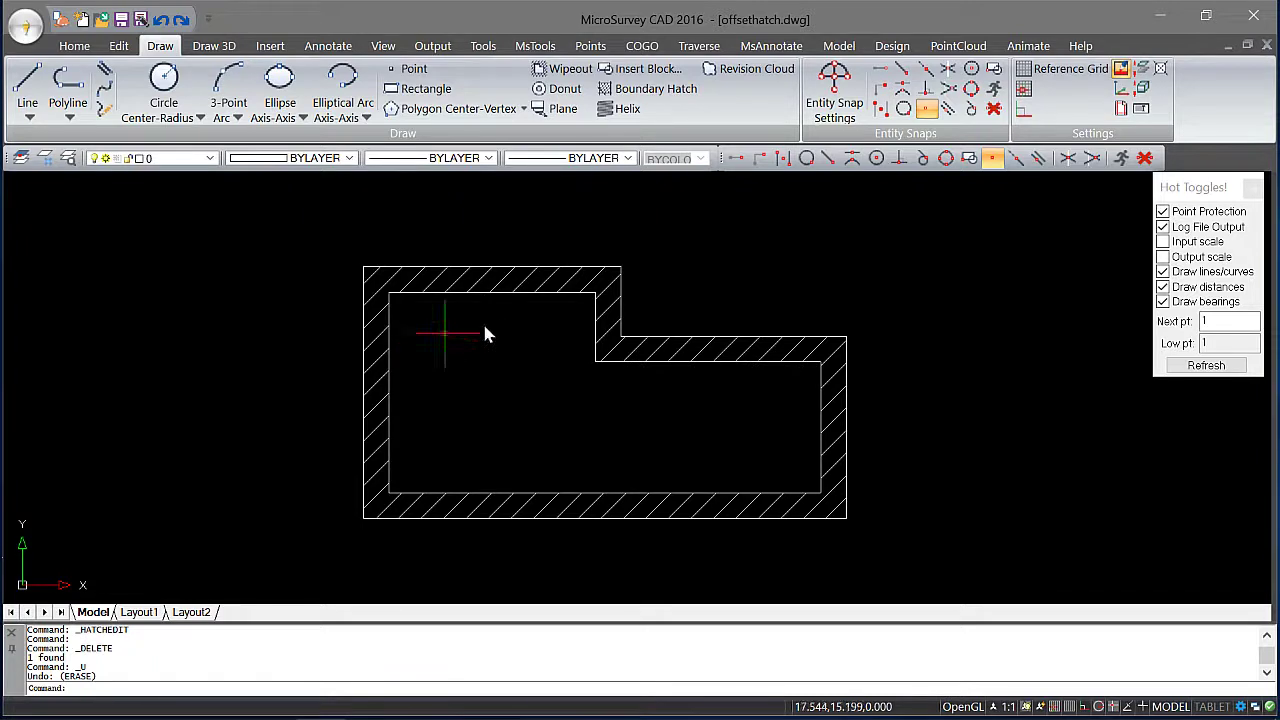
# Edit the hatch between the two polylines to turn off its Associative attribute
pyautogui.click(606, 322)
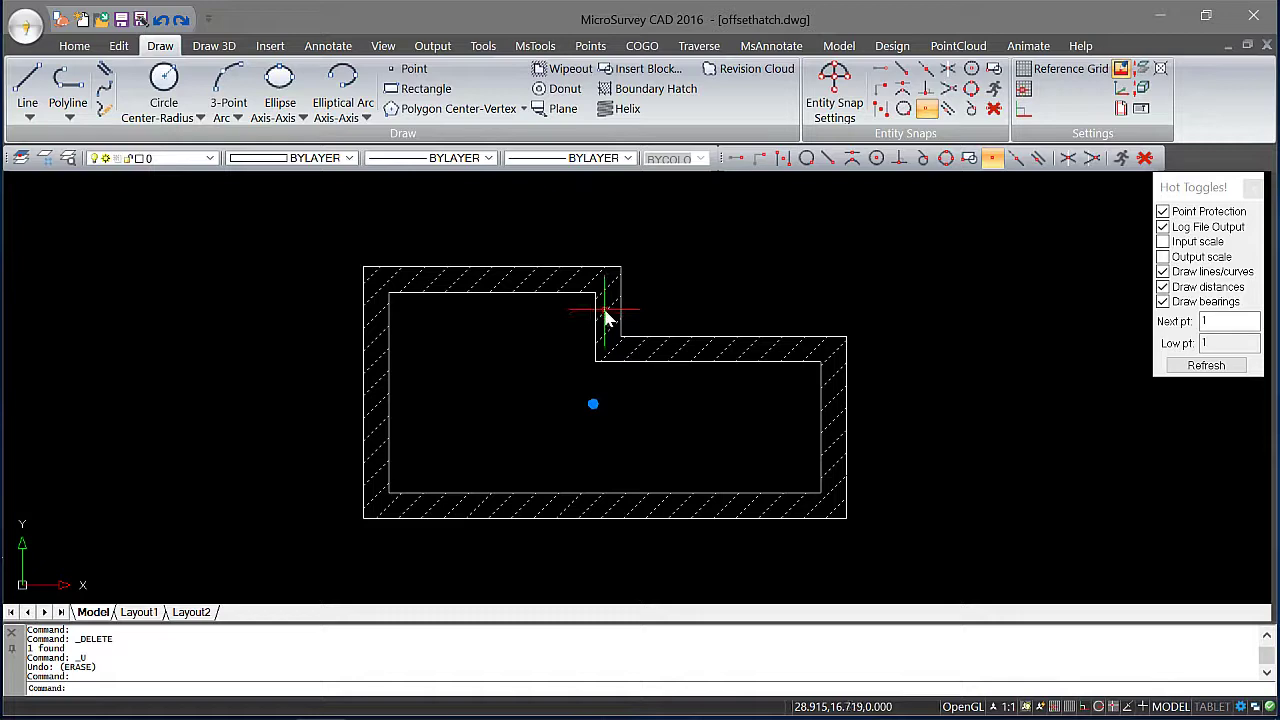
pyautogui.doubleClick(606, 322)
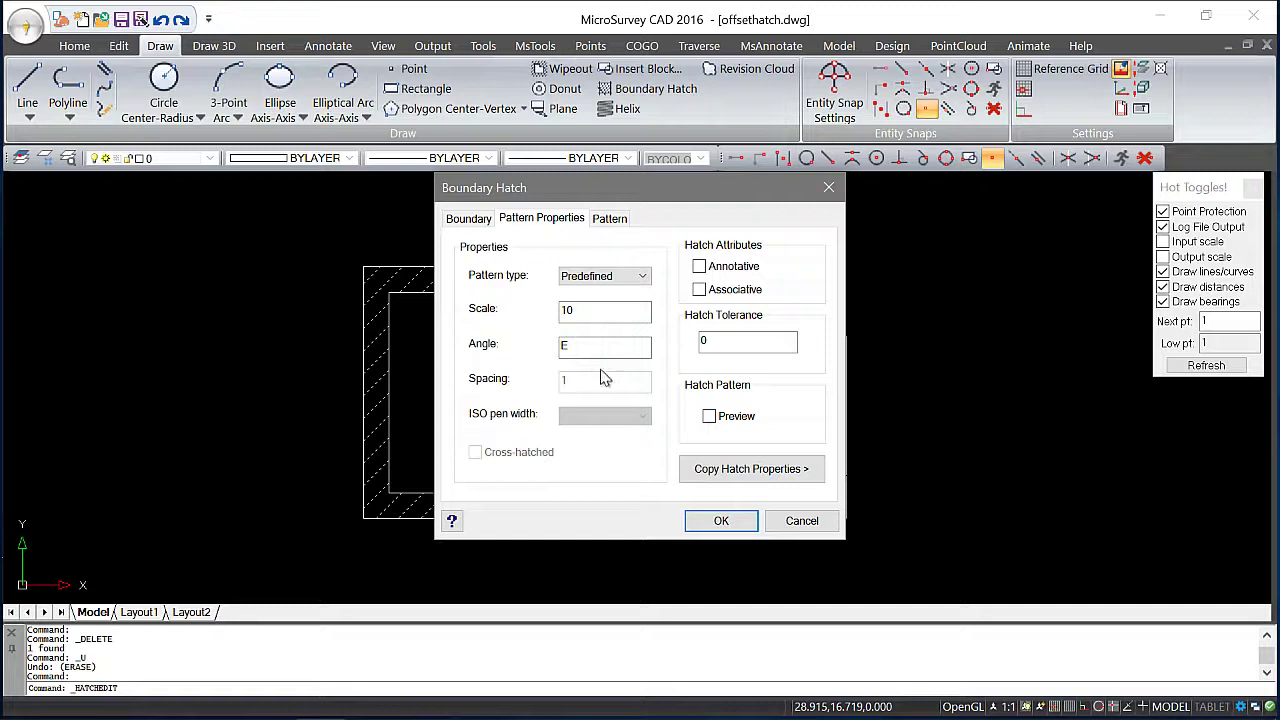
pyautogui.click(721, 521)
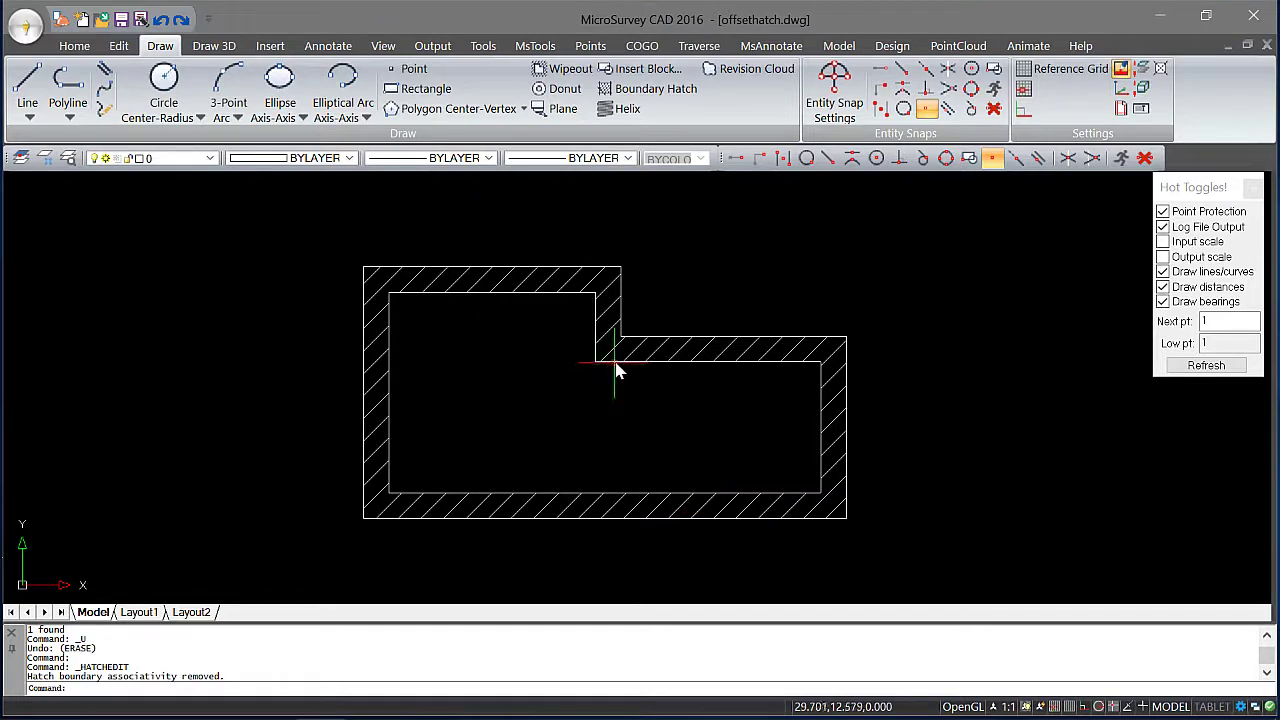
# Delete the inner offset polyline bordering the hatch
pyautogui.click(615, 366)
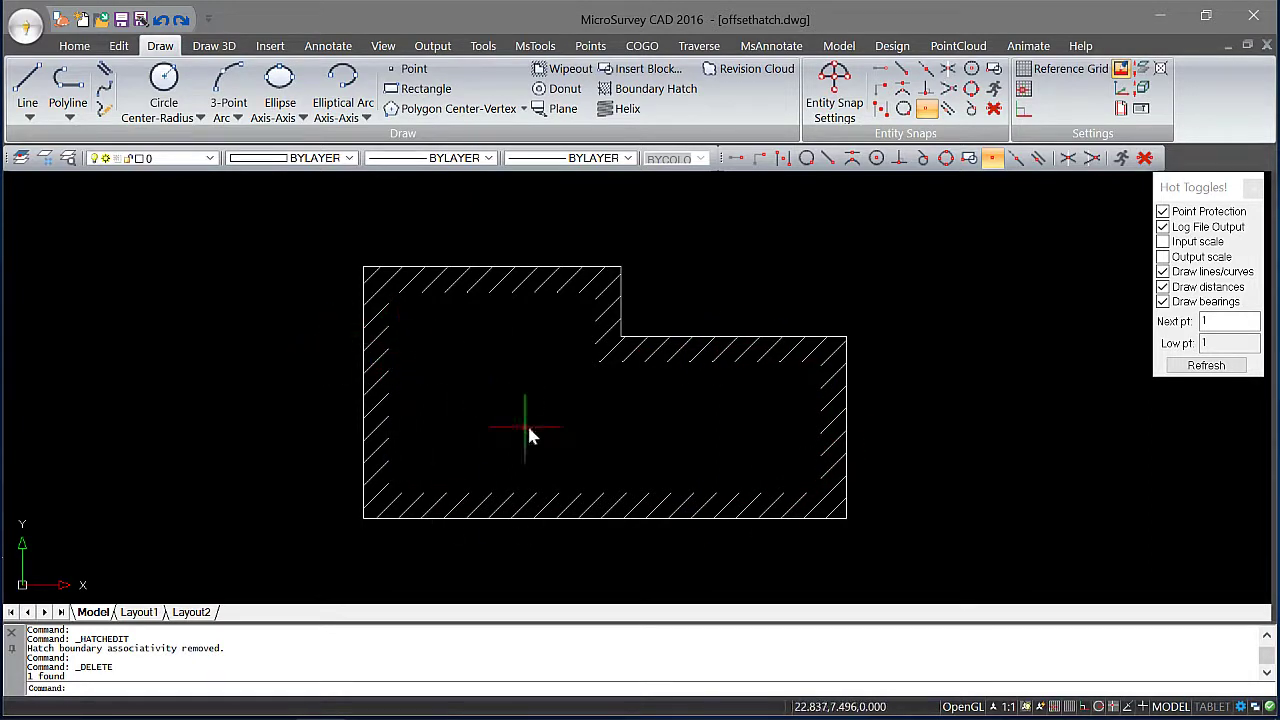
pyautogui.moveTo(529, 425); pyautogui.dragTo(561, 418, button='middle')
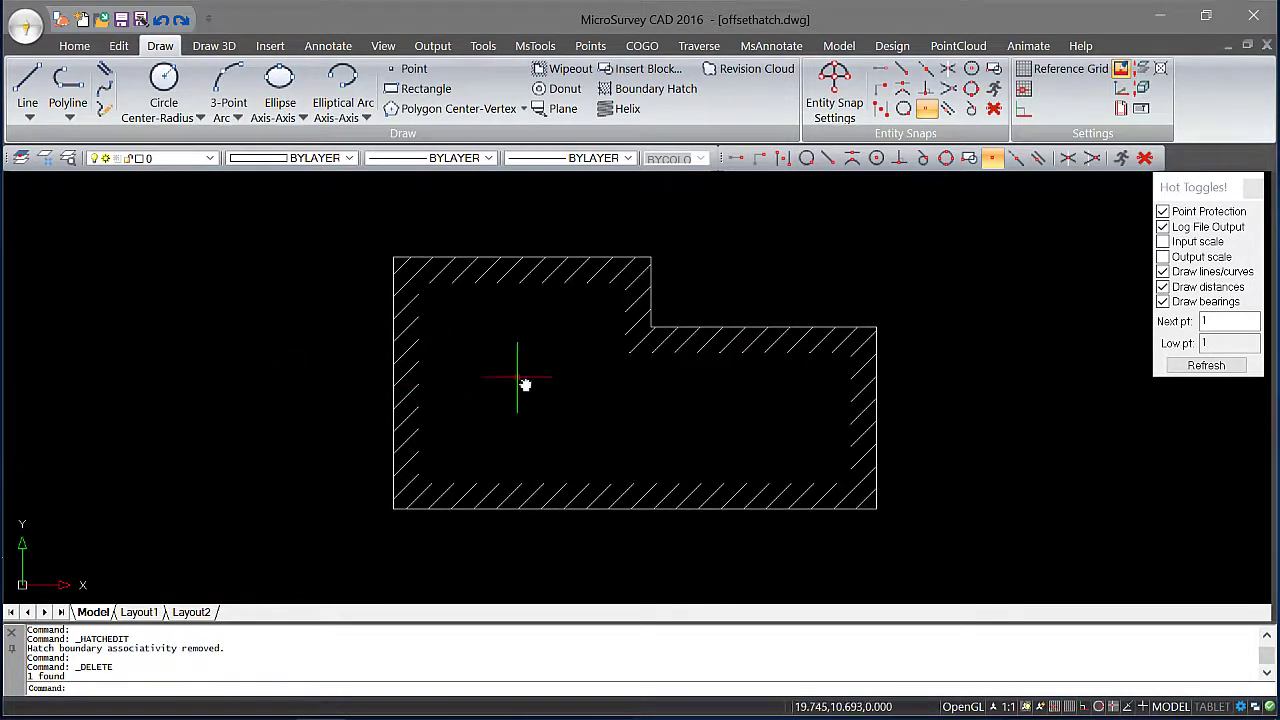